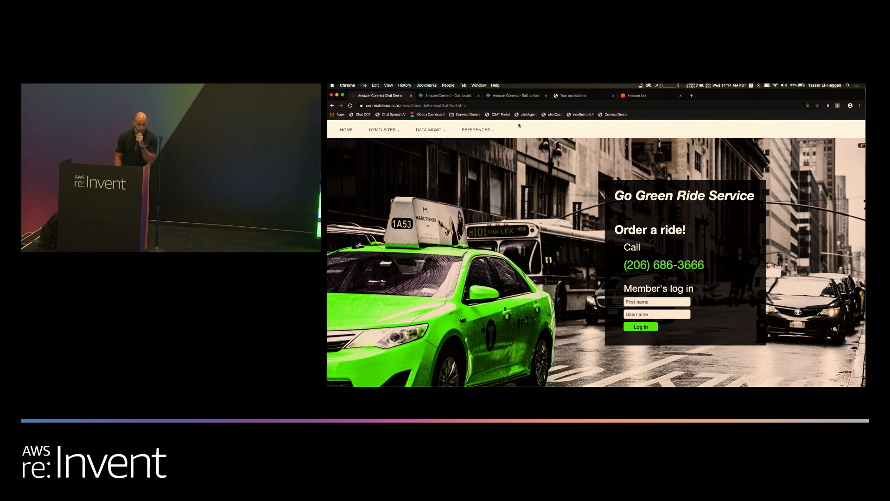
left_click(513, 95)
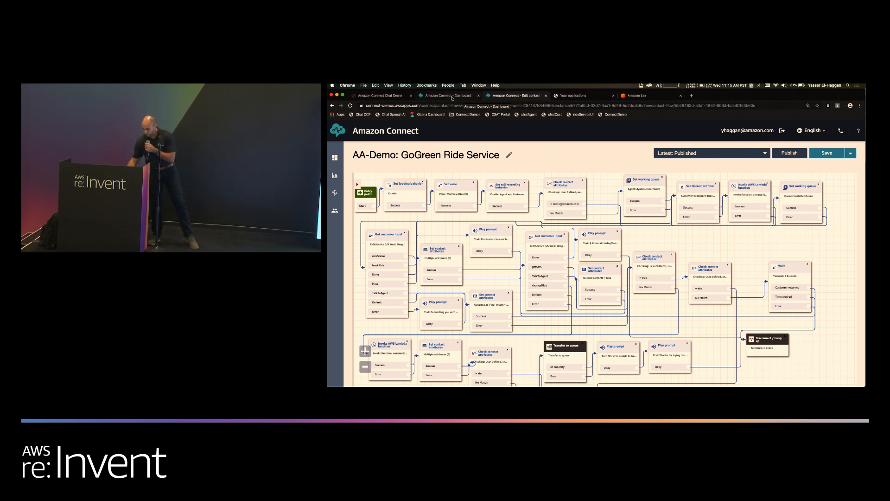
left_click(382, 95)
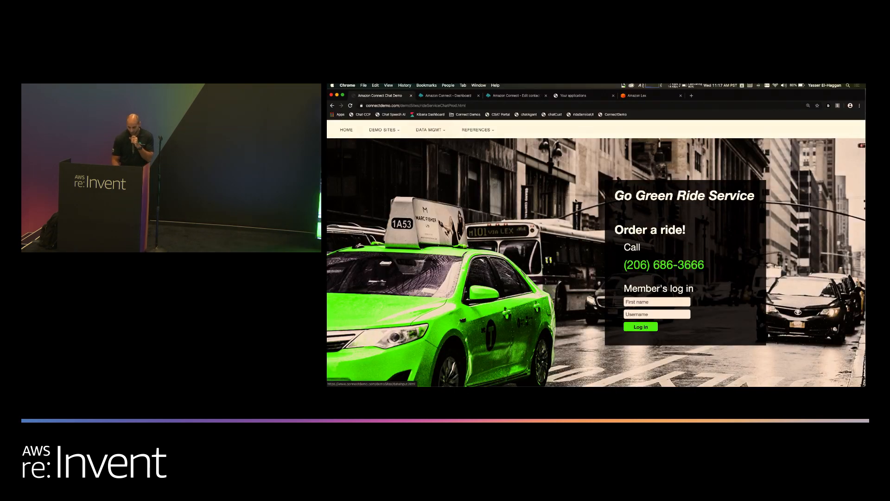
- Log in to the ride service site as member Bobby with his username
left_click(660, 301)
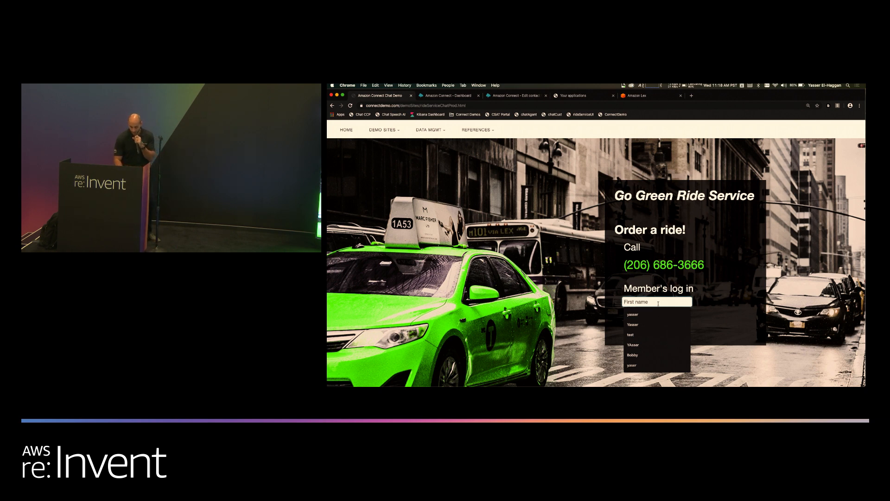
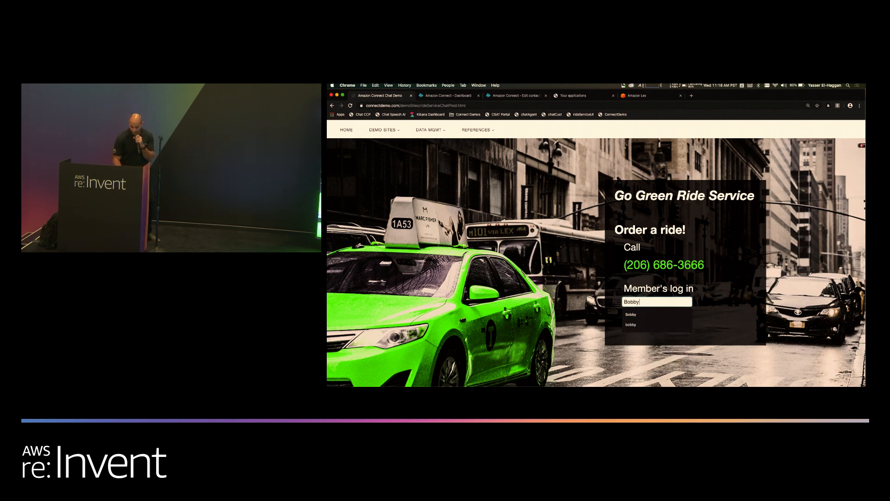
key("Tab")
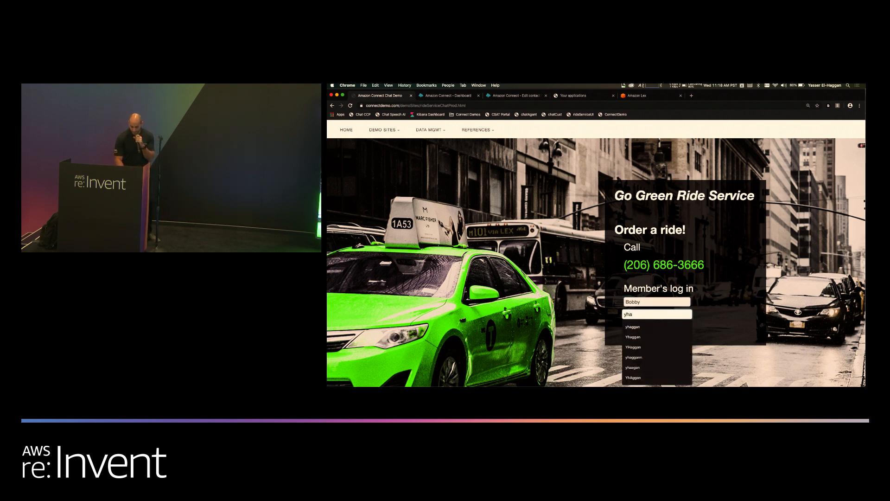
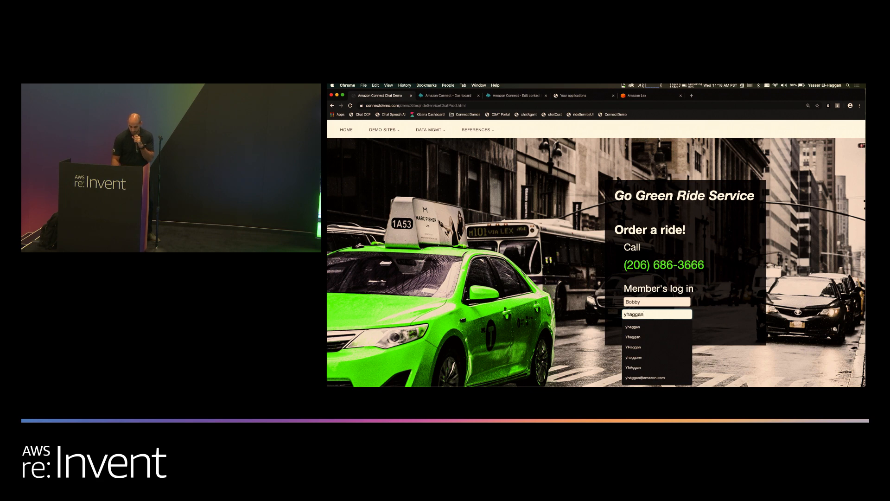
key("Return")
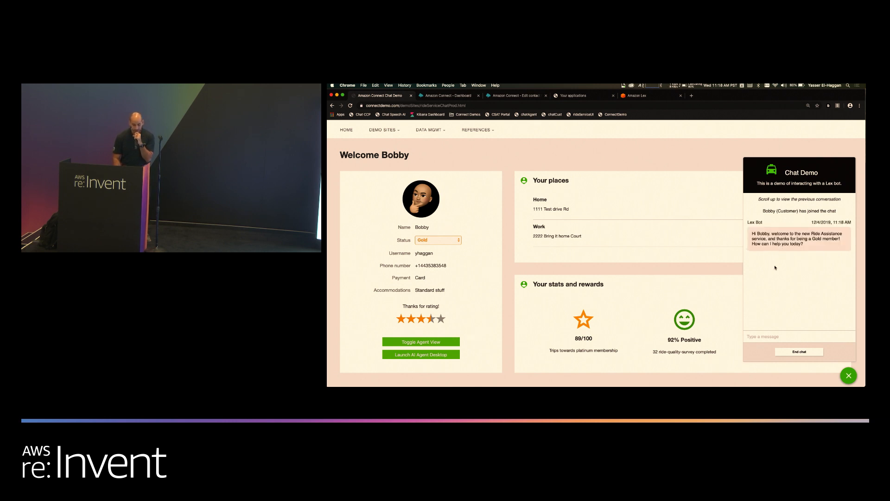
left_click(514, 95)
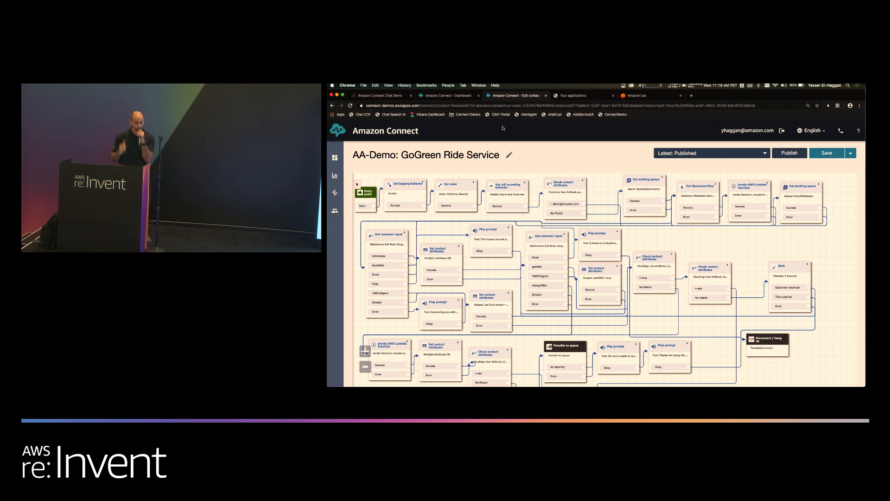
left_click(388, 95)
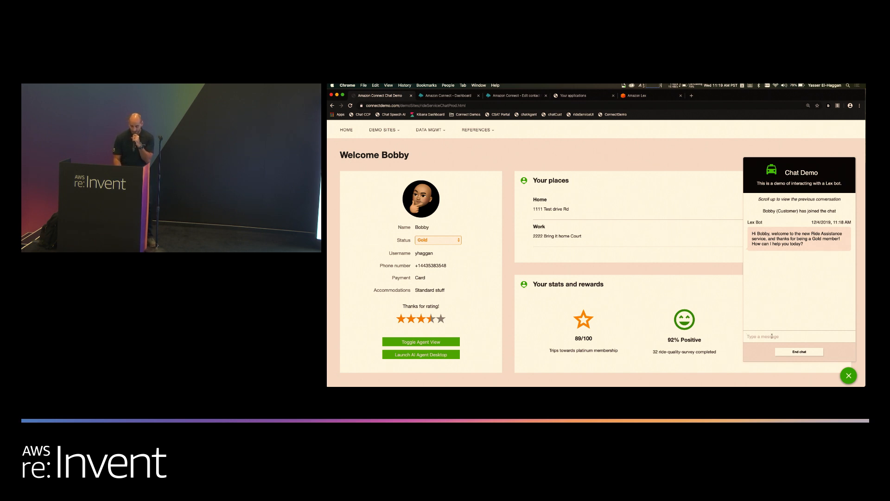
type("id like t")
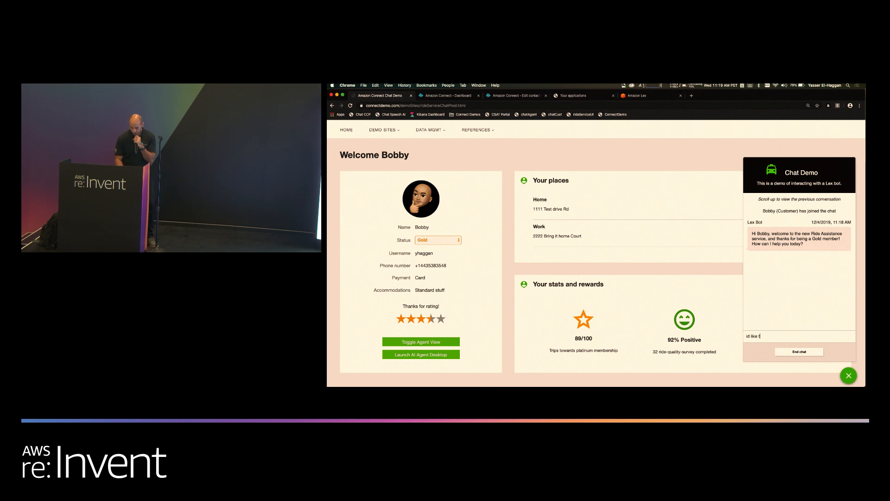
type("check the st")
type("atus of my rid")
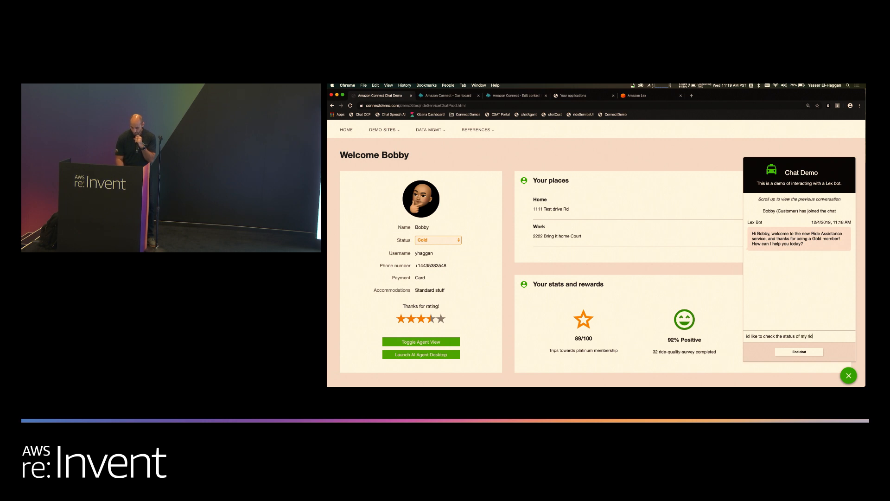
type("e")
- Ask the bot for ride status, giving the trip number and date, and confirm the details
key("Return")
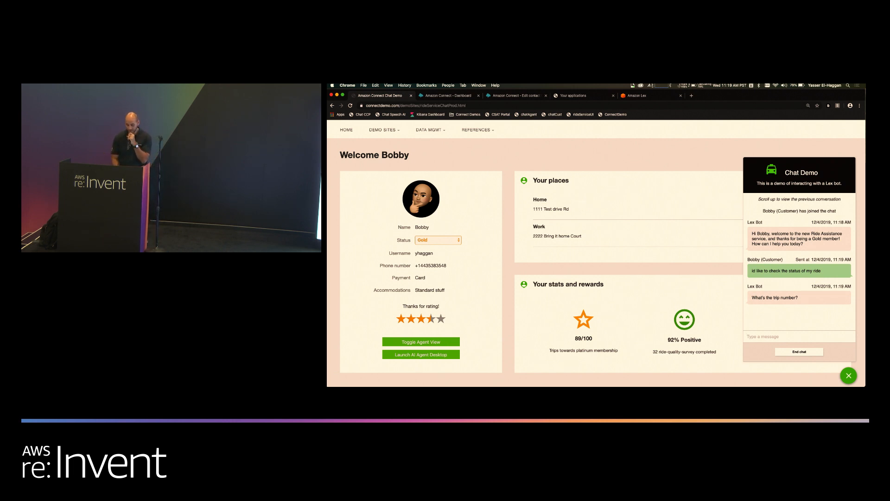
type("5117")
key("Return")
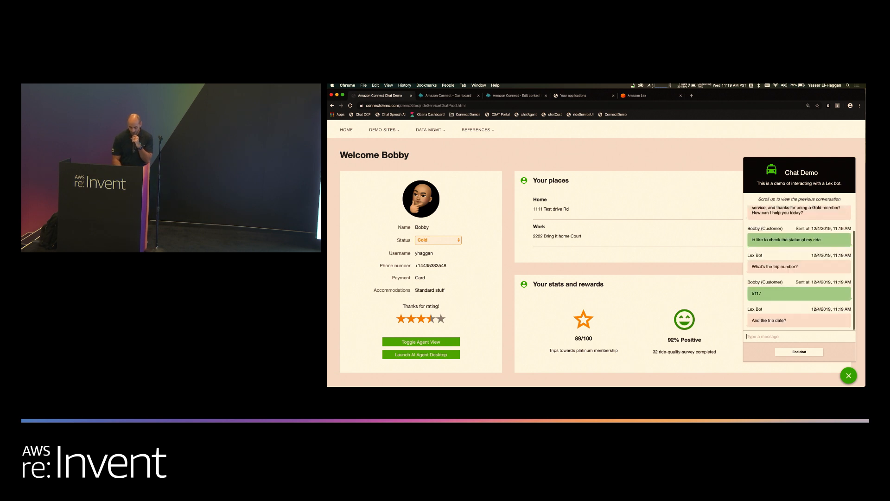
type("tomorrow")
key("Return")
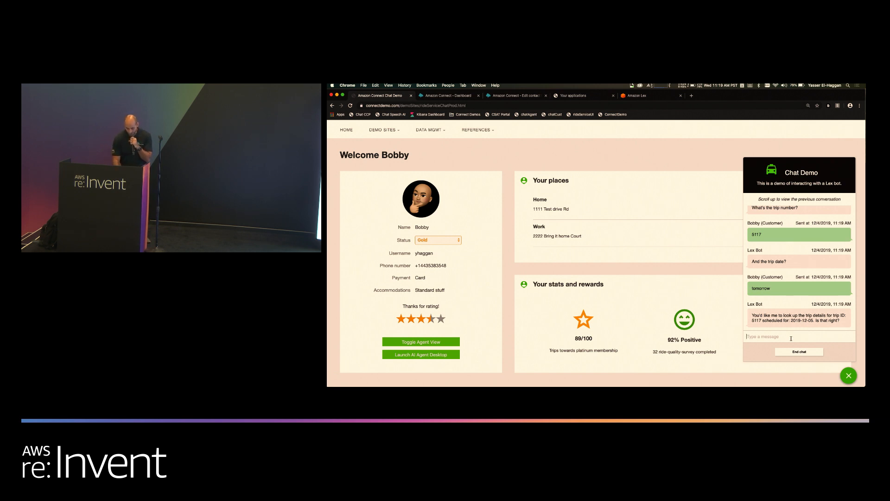
type("yep")
key("Return")
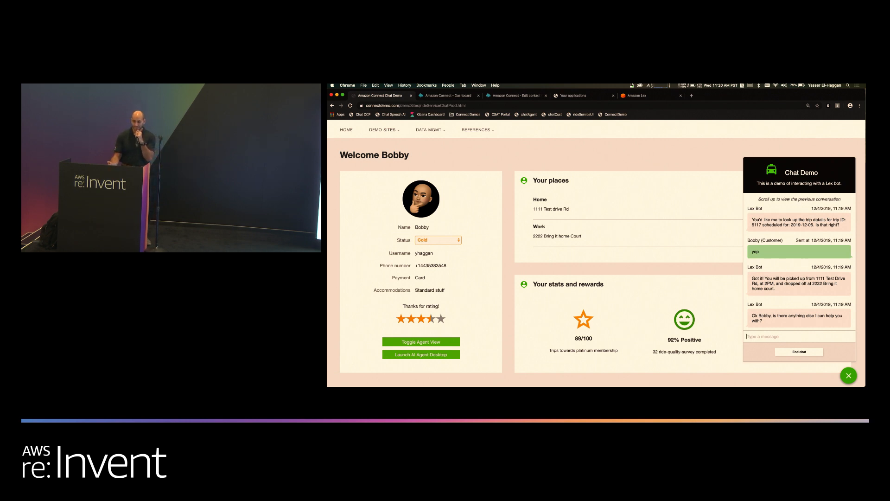
type("id")
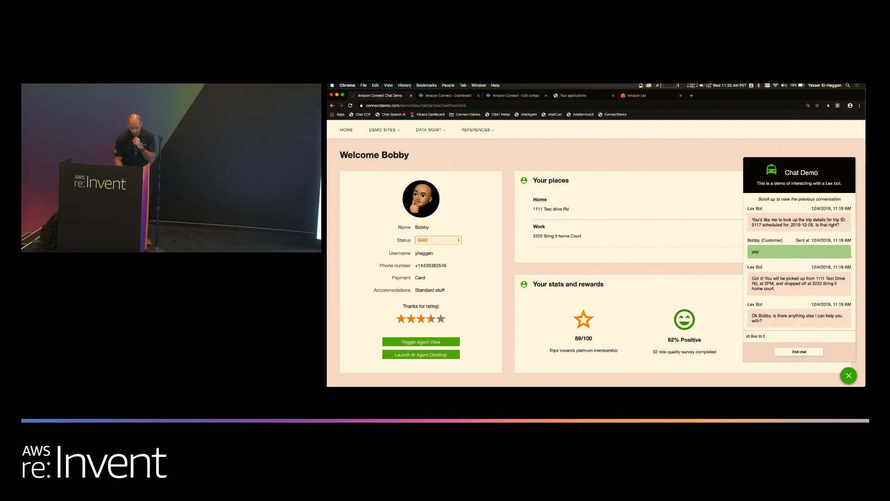
type(" like to")
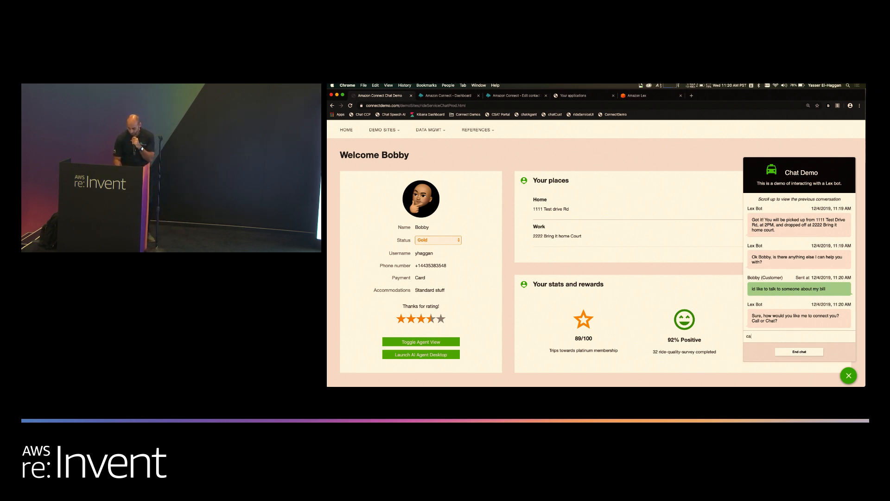
- Choose a phone callback, give the phone number, and switch to the Ride Service Demo UI page
key("Return")
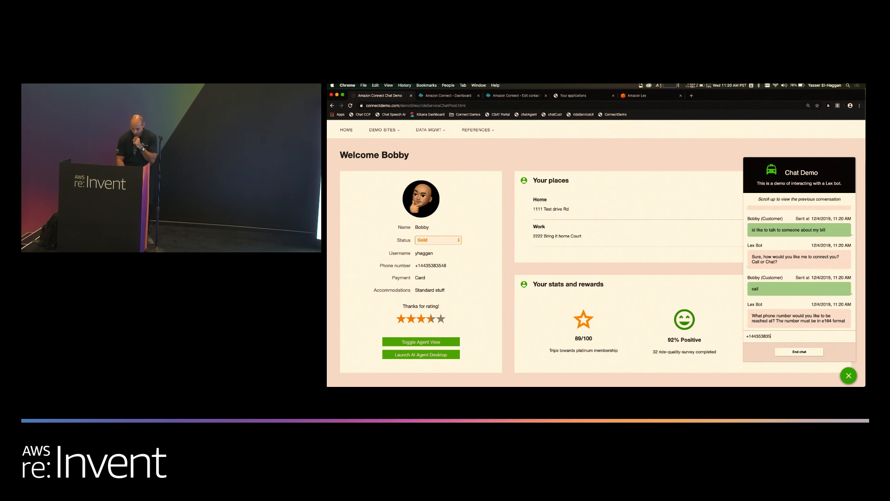
key("Return")
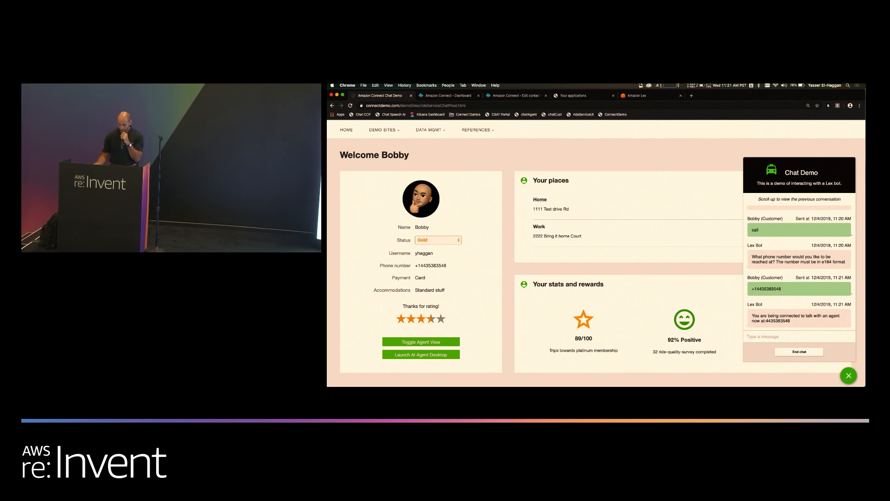
key("ctrl+Tab")
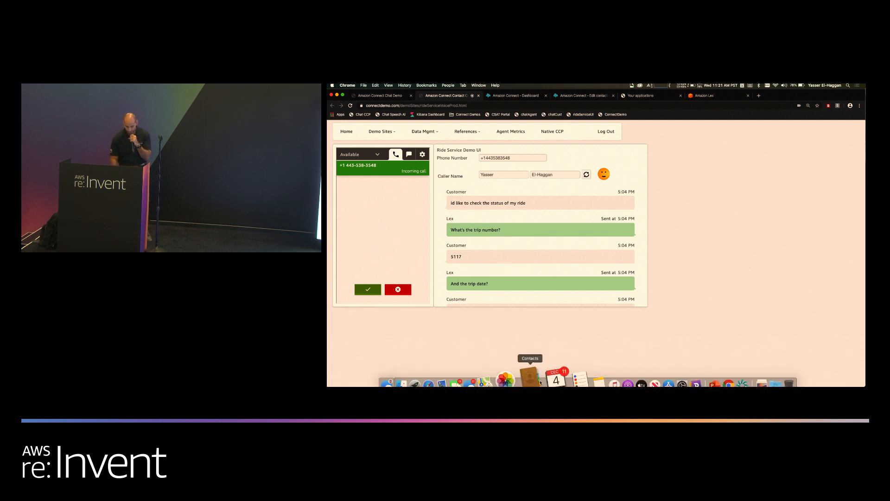
scroll(547, 258, "down", 5)
scroll(546, 257, "down", 5)
scroll(546, 257, "down", 5)
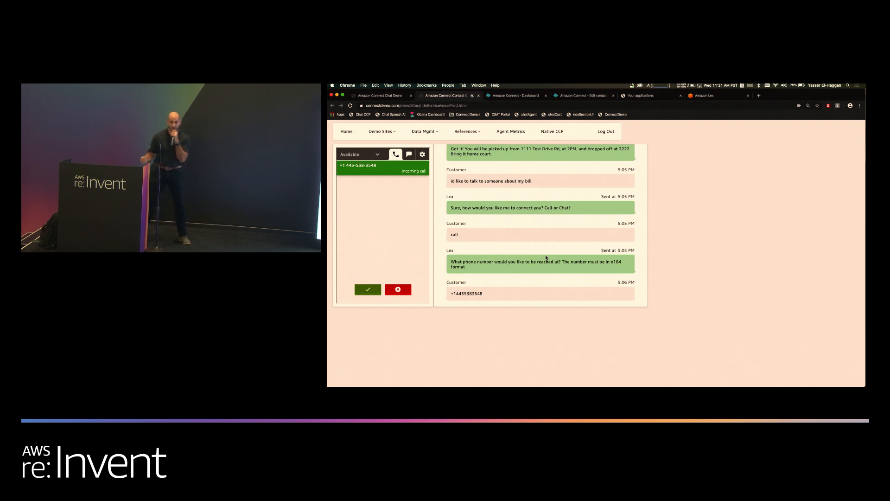
scroll(546, 258, "up", 4)
scroll(547, 257, "up", 5)
scroll(515, 259, "up", 3)
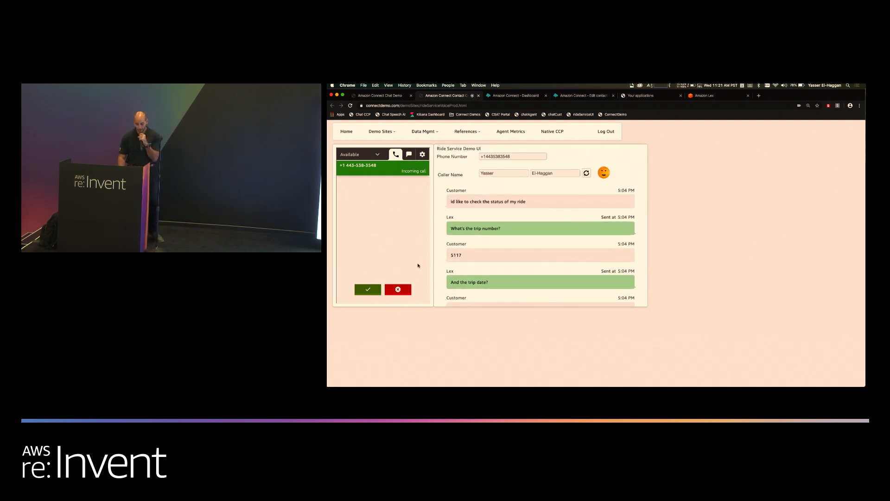
- Accept and end the lingering call, clear the contact, and reload the ride service page
left_click(367, 289)
left_click(389, 289)
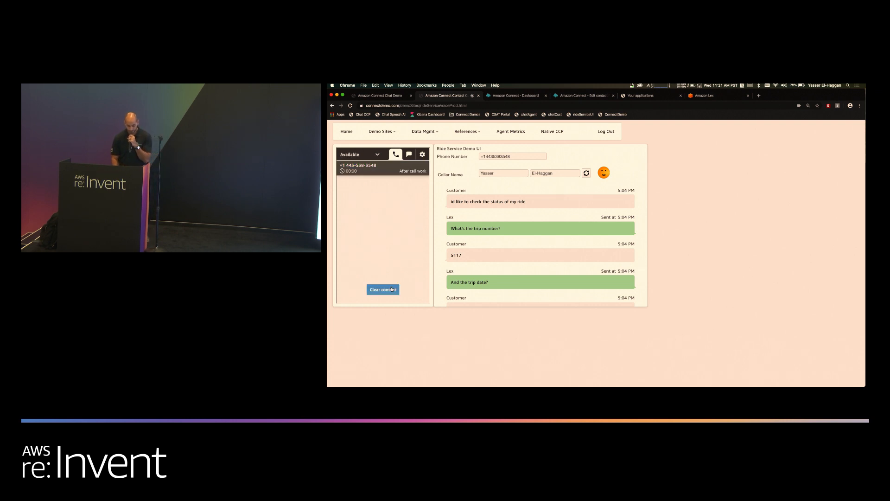
left_click(393, 289)
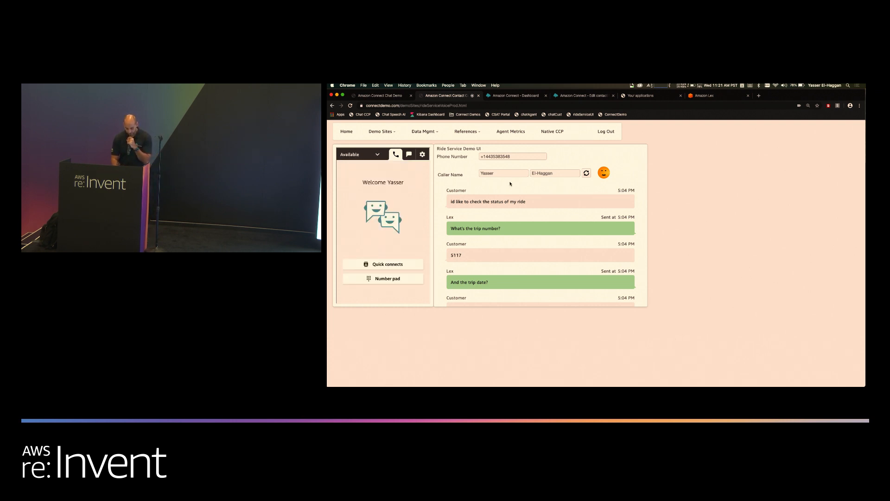
key("super+r")
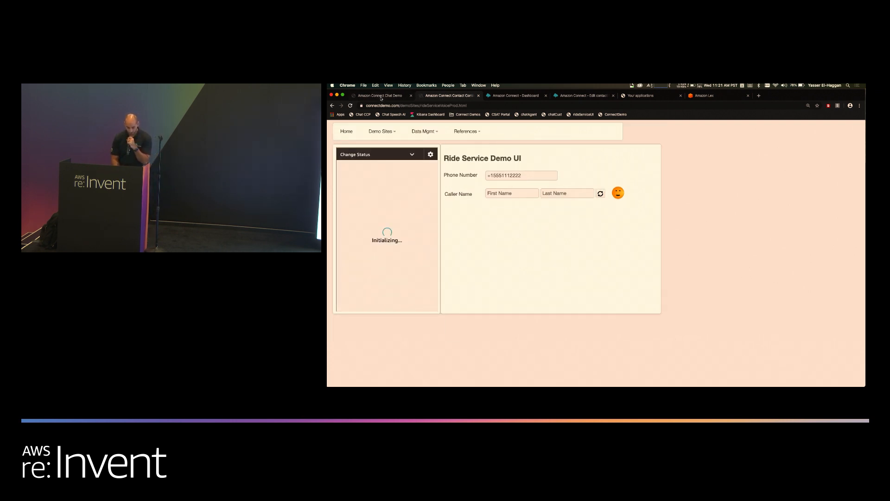
- On the customer page, check trip 5117 for next Tuesday with the bot and confirm the details
left_click(382, 96)
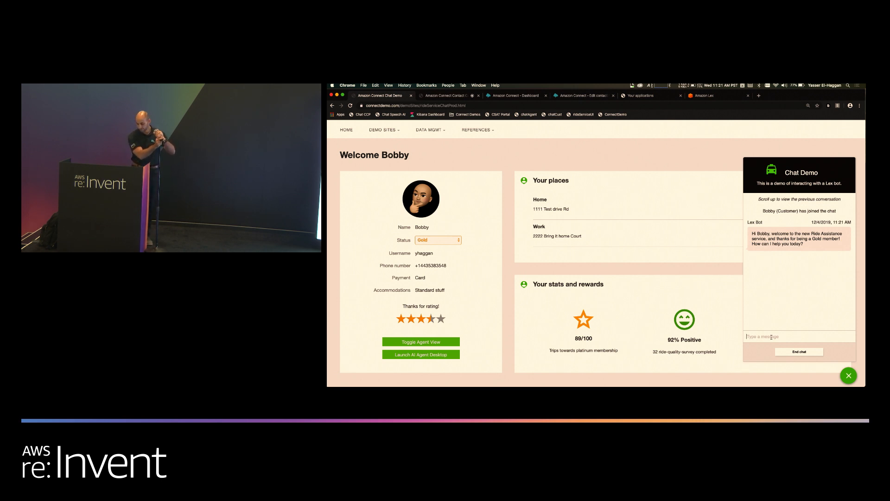
type("id like to check the sta")
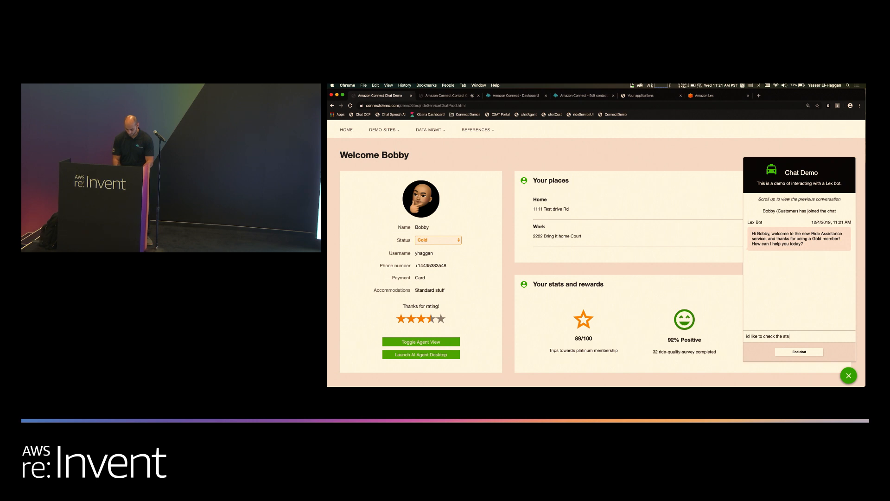
key("Return")
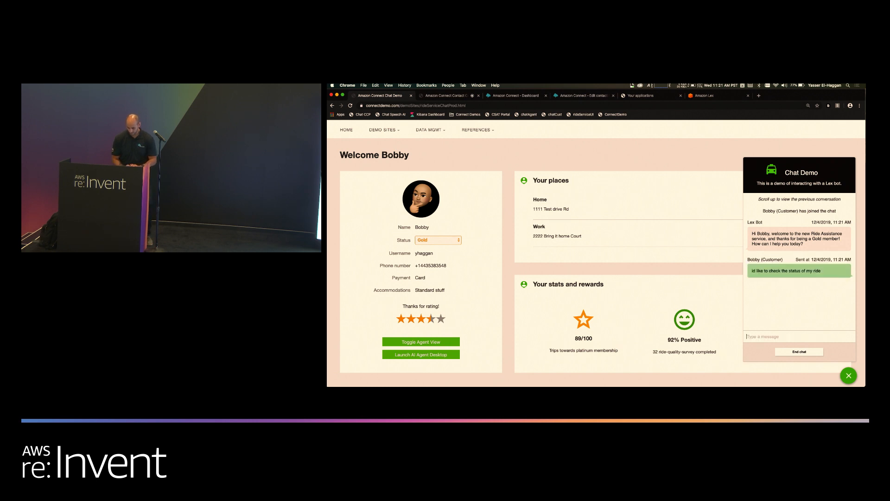
type("5117")
key("Return")
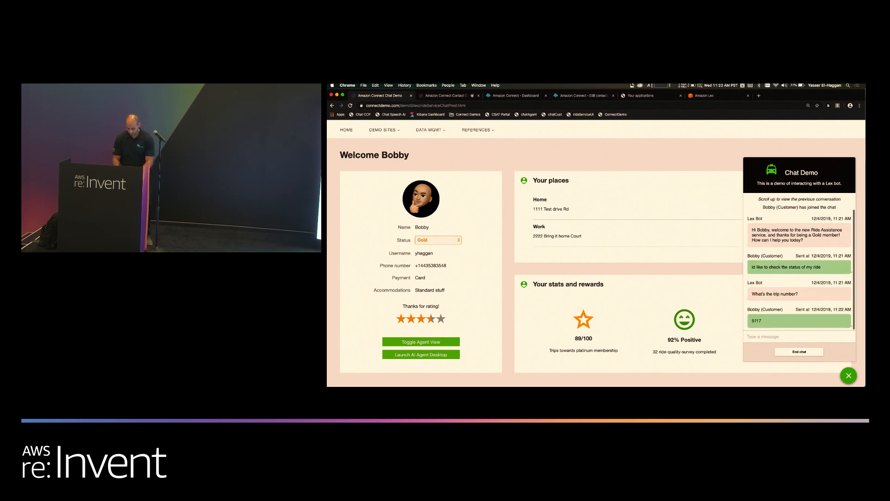
type("next tuesday")
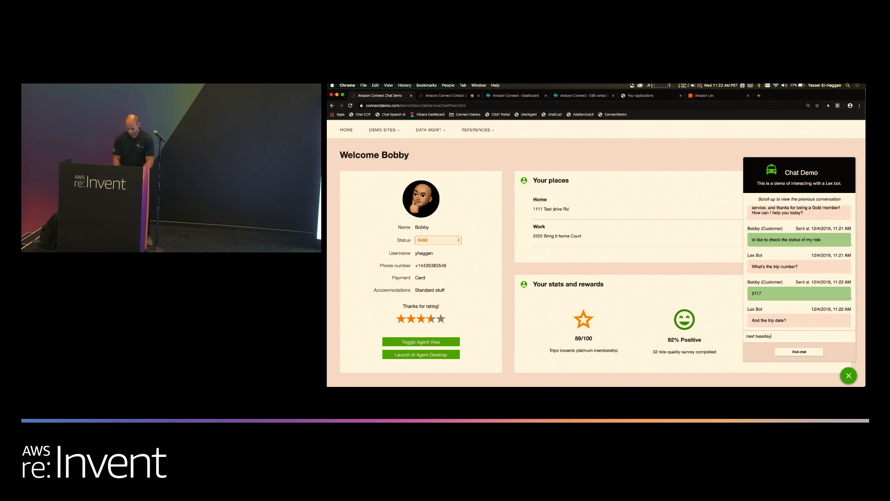
key("Return")
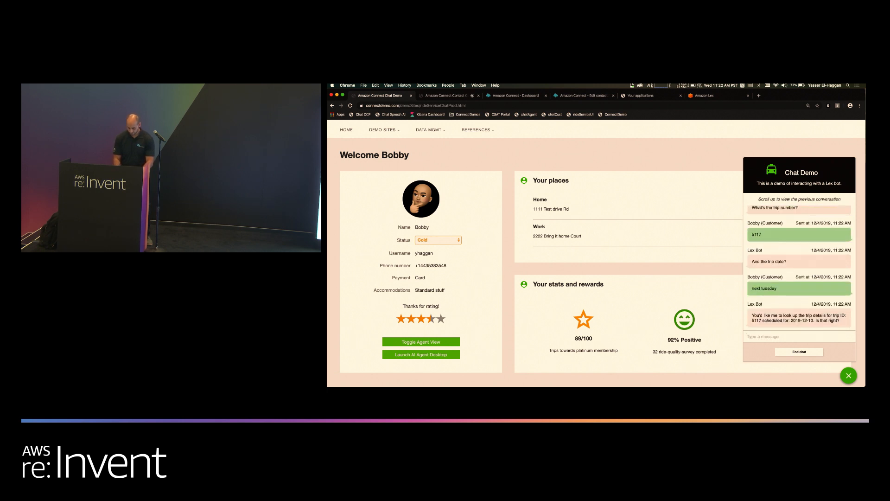
type("yep")
key("Return")
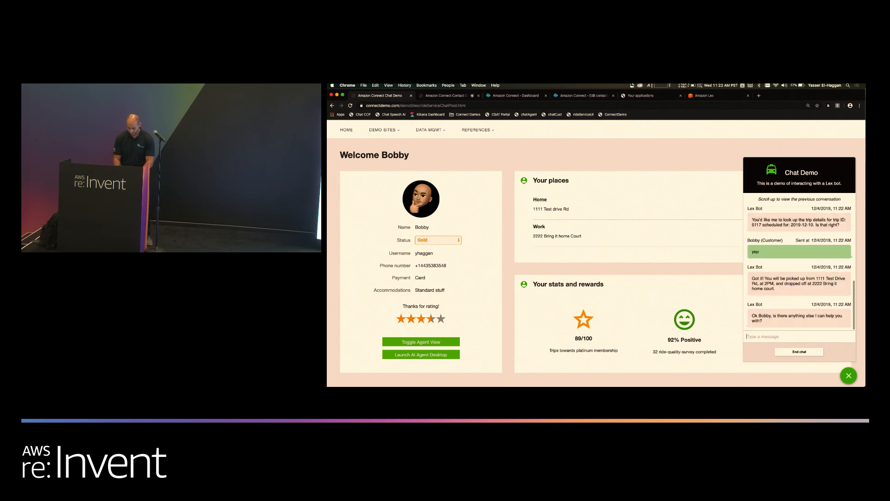
type("id like to talk to someone about my bill")
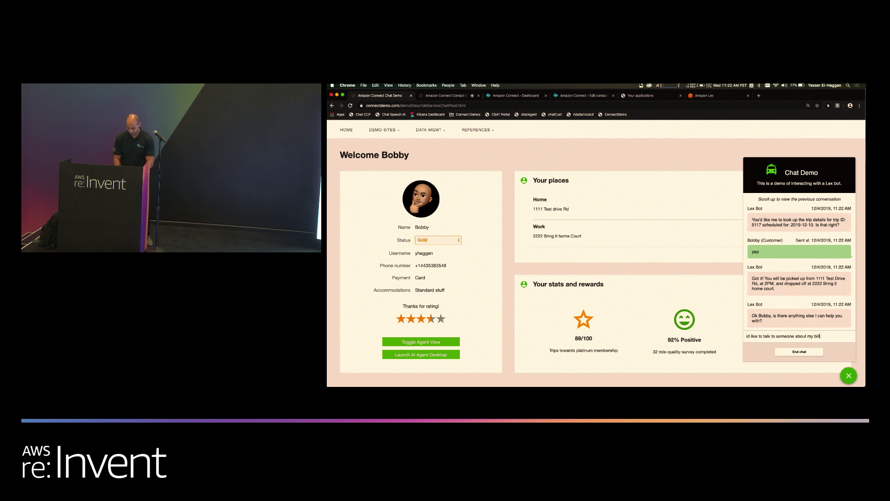
- Ask to talk to someone about the bill and choose to be connected by chat
key("Return")
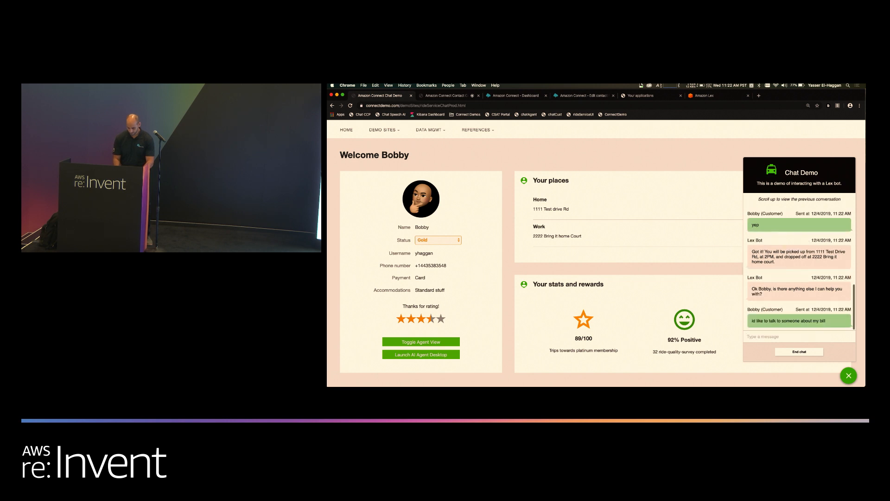
type("chat")
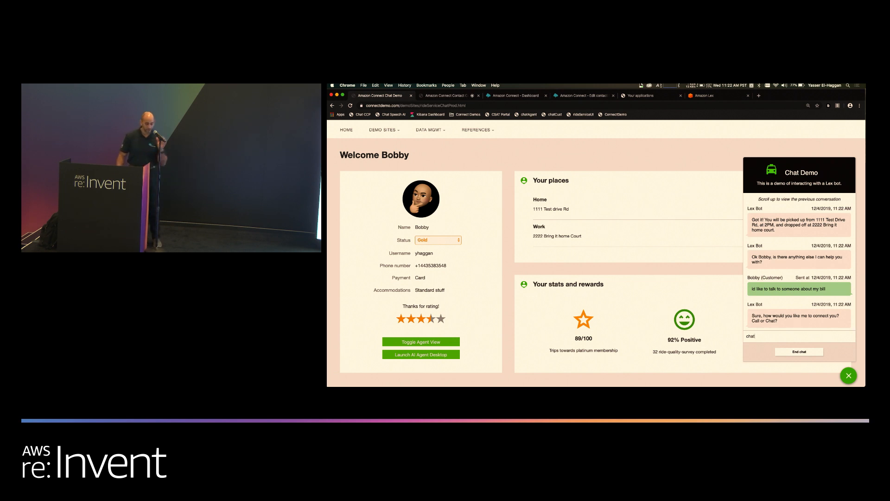
key("Return")
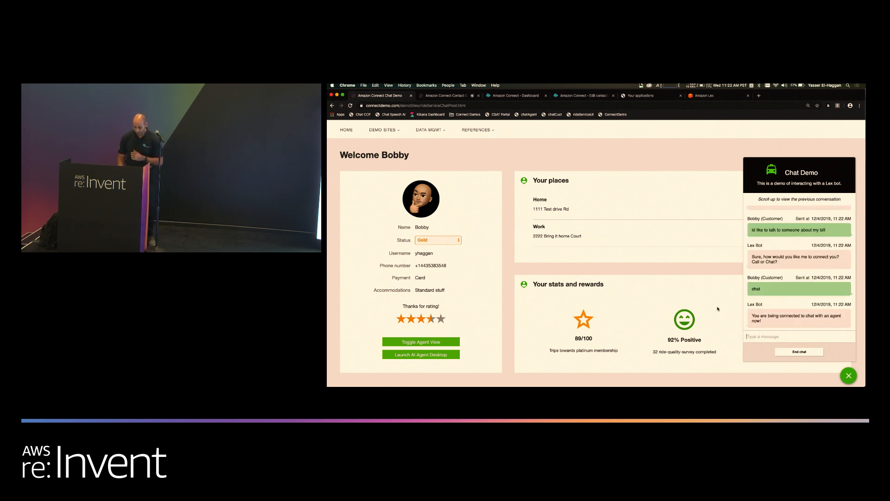
- Show the agent view beside the customer page and accept Bobby's incoming chat
left_click(421, 342)
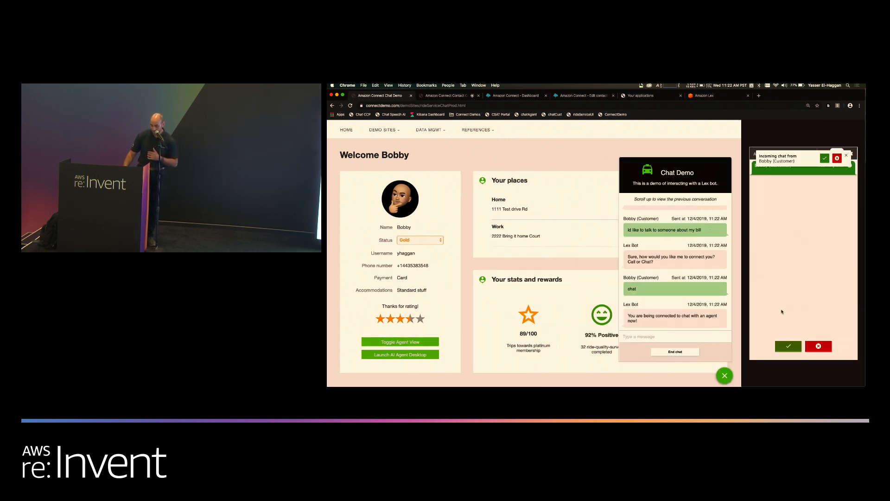
left_click(790, 346)
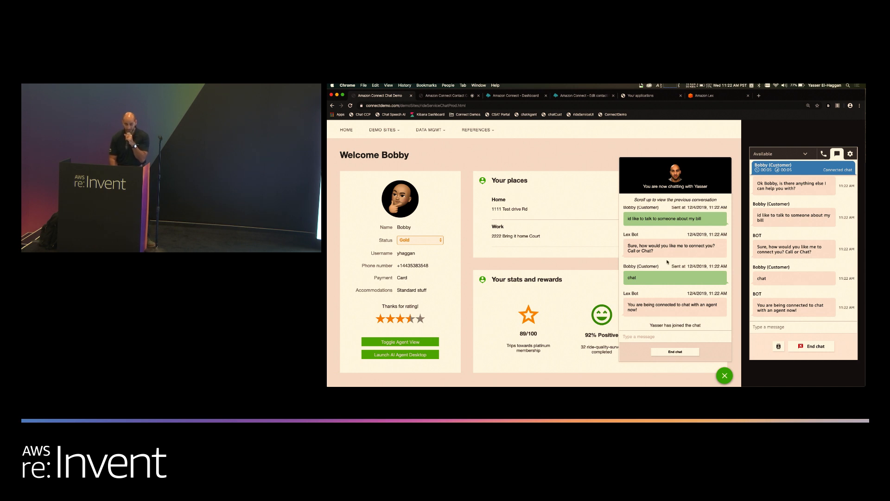
left_click_drag(698, 168, 636, 159)
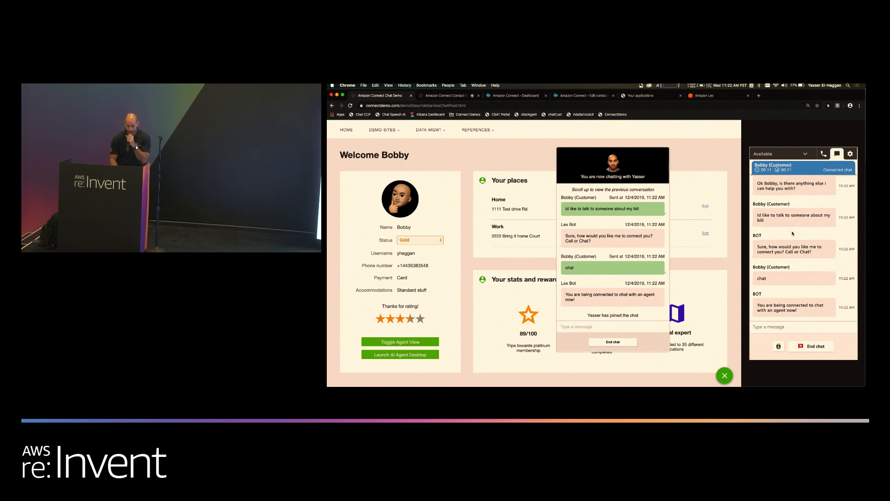
scroll(813, 234, "up", 6)
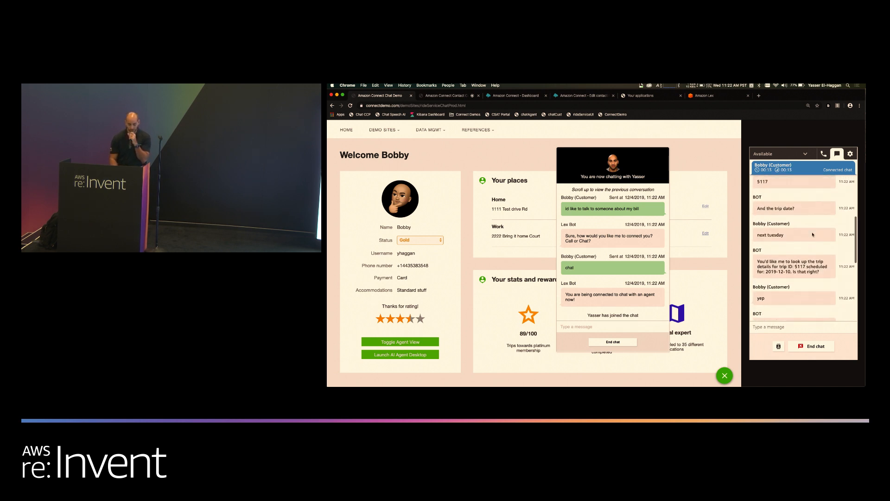
scroll(812, 234, "up", 1)
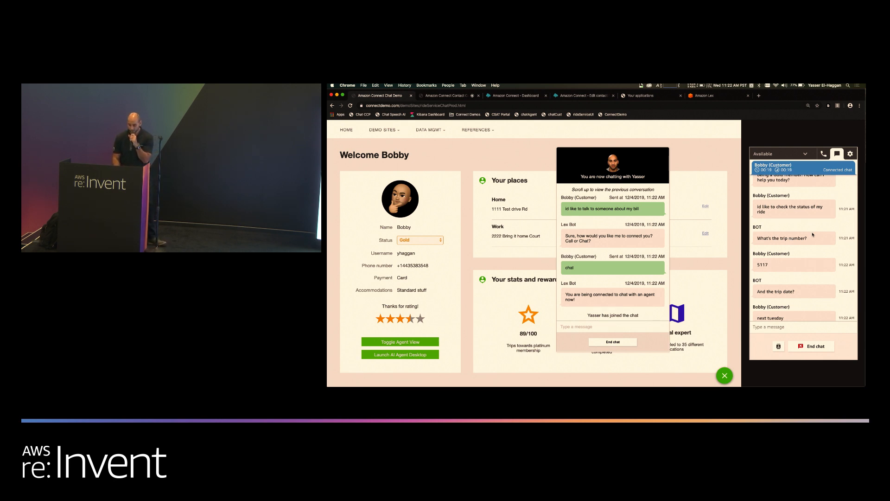
scroll(813, 234, "down", 5)
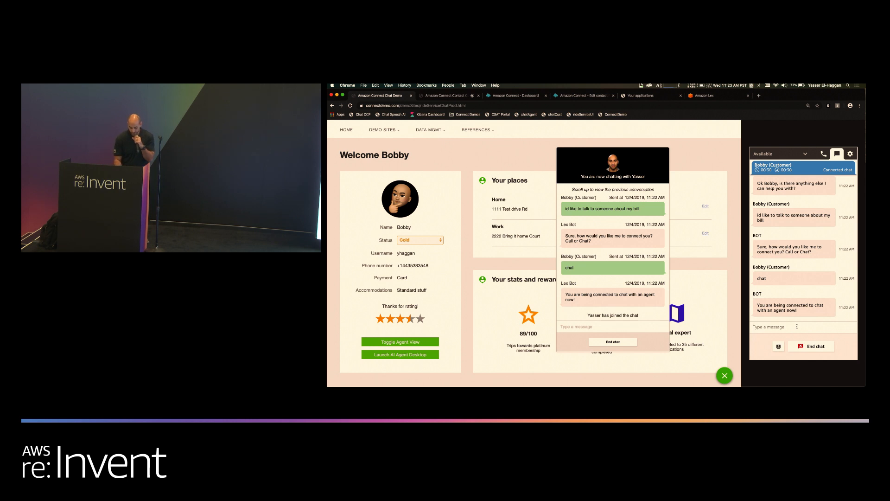
type("I can help you")
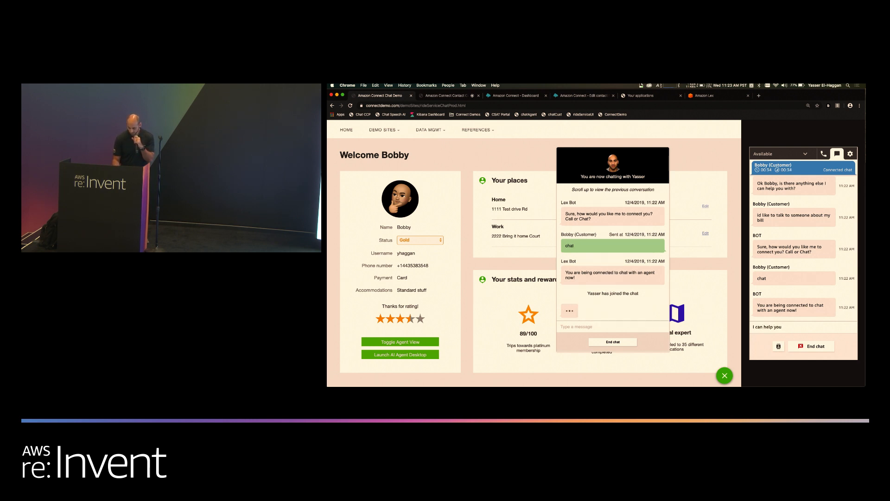
- Send 'I can help you' to the customer and launch the translated AI agent desktop
key("Return")
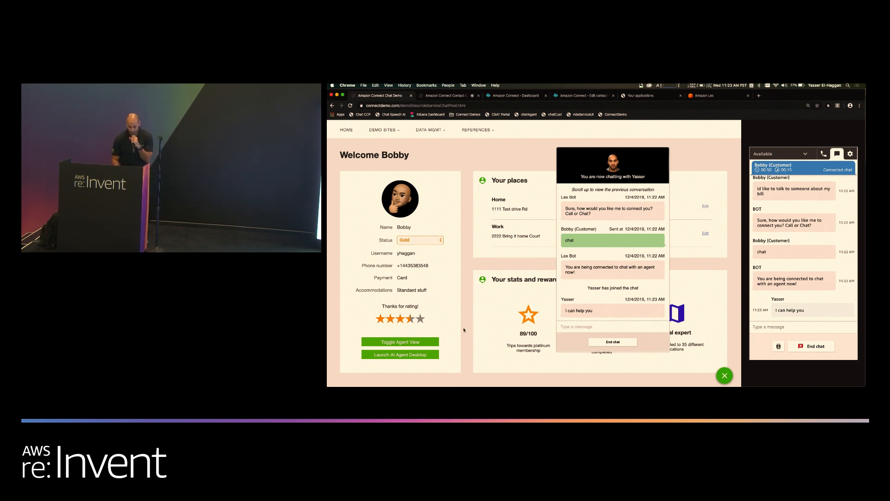
left_click(406, 355)
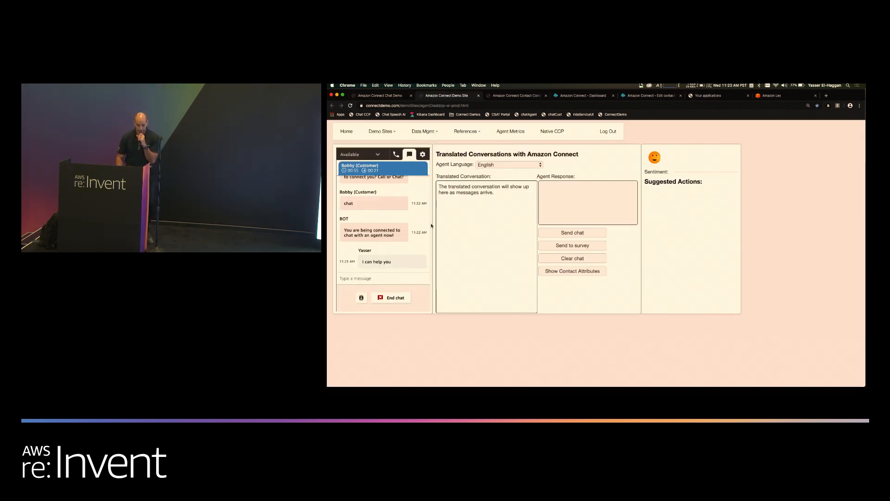
scroll(393, 226, "up", 3)
scroll(393, 226, "up", 3)
scroll(393, 226, "up", 3)
scroll(394, 226, "down", 3)
scroll(393, 227, "down", 3)
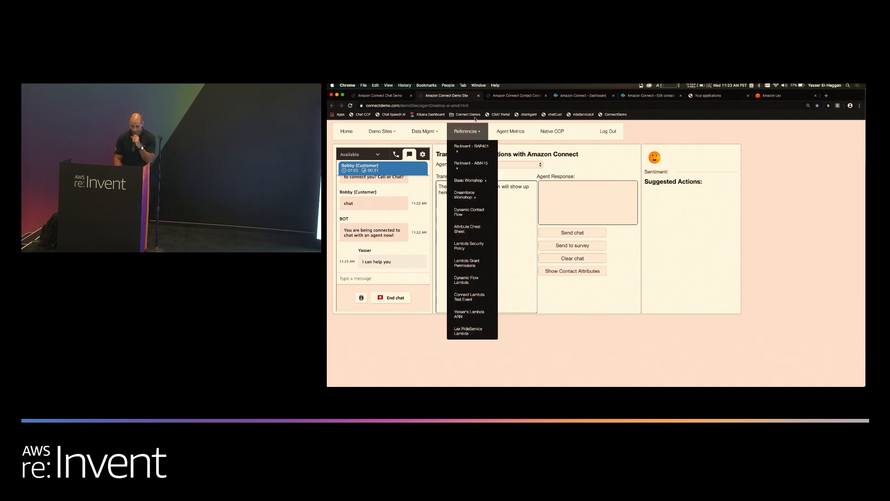
- Switch back to Bobby's Go Green Ride Service chat page
key("ctrl+Tab")
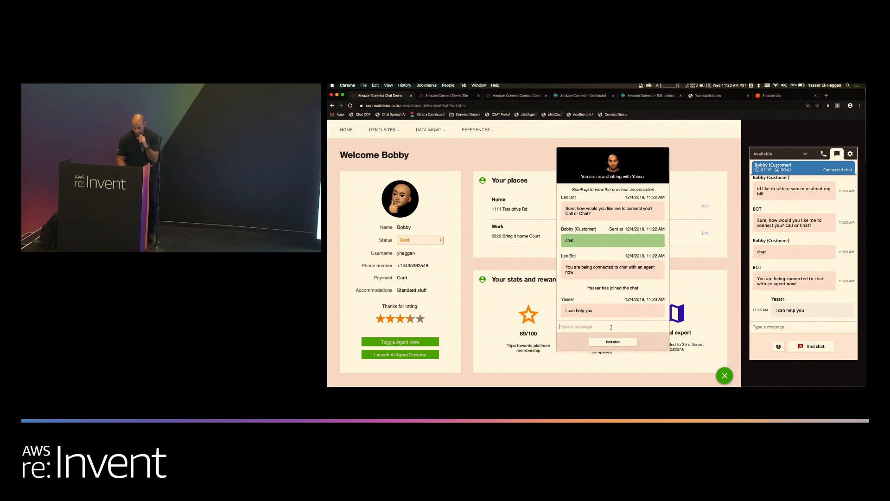
- Paste and send the Spanish last-bill question, then view its English translation on the agent desktop
key("shift+super+v")
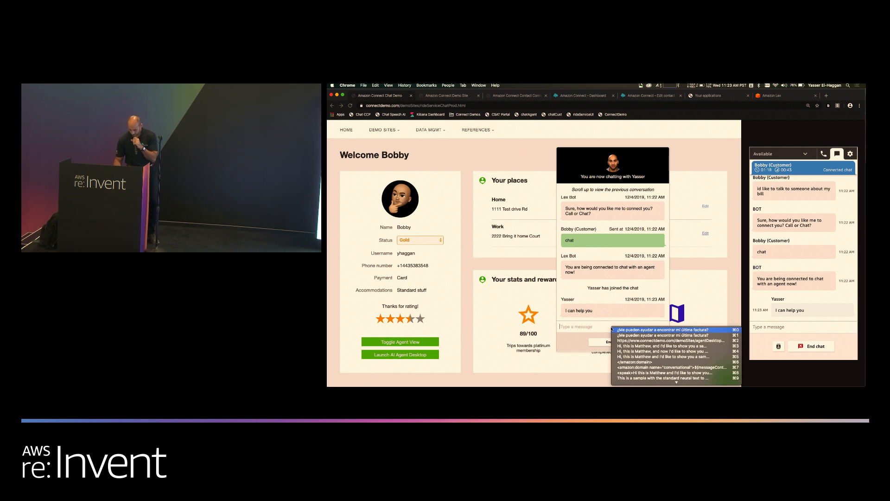
key("Escape")
type("¿Me pueden ayudar a encontrar mi última factura?")
key("Return")
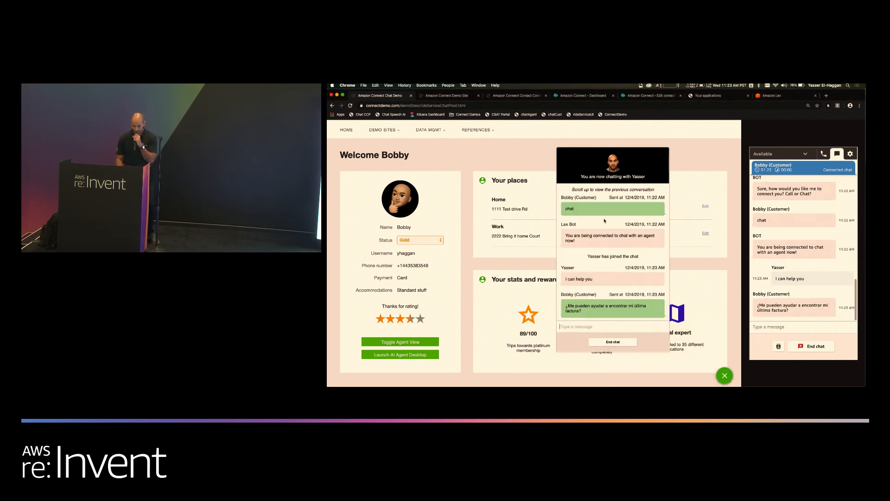
left_click(449, 95)
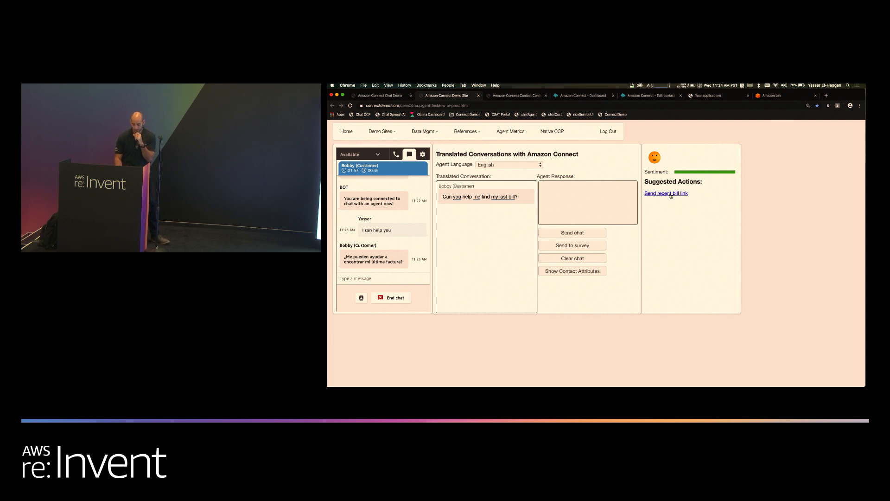
- Send the suggested recent-bill link reply and check it arriving in Spanish on Bobby's chat
left_click(667, 193)
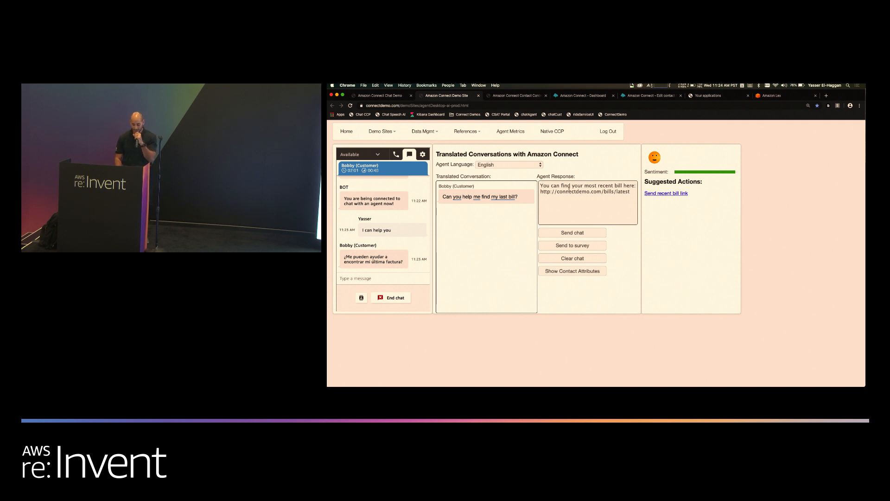
left_click(573, 233)
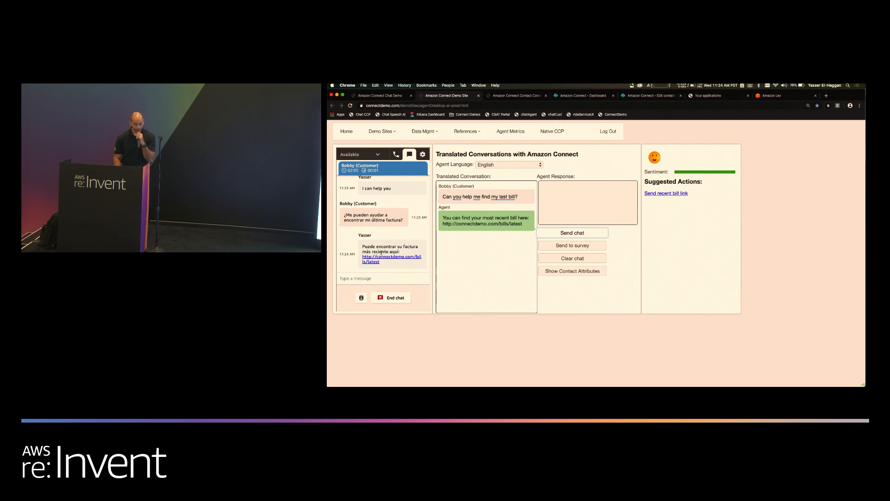
left_click(390, 96)
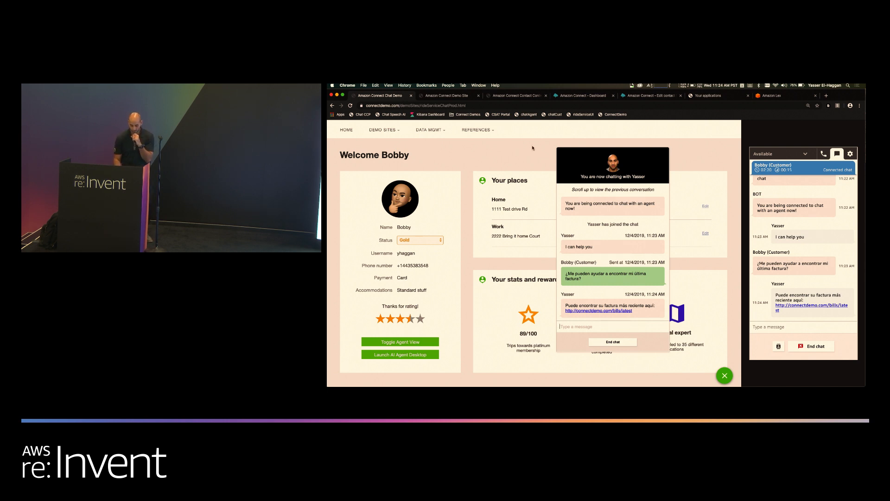
- Return to the Amazon Connect translated agent desktop tab
left_click(454, 95)
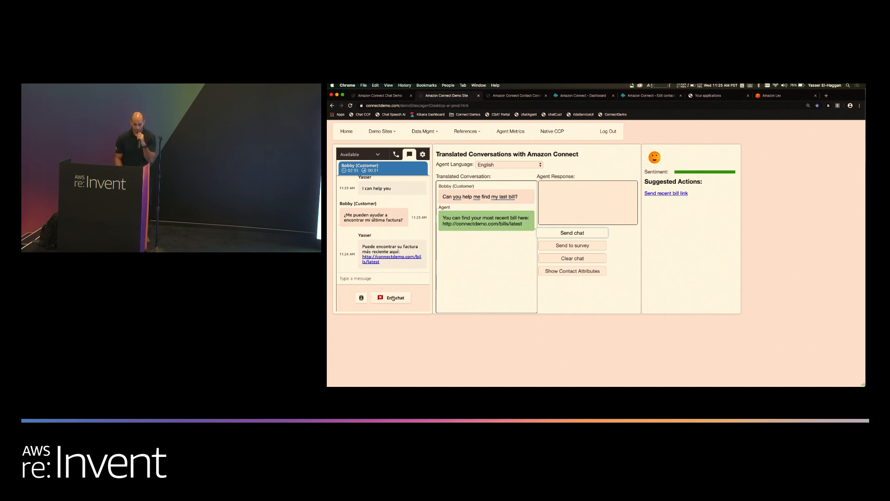
- End and clear the chat as agent Yasser, then return to Bobby's customer chat page
left_click(394, 298)
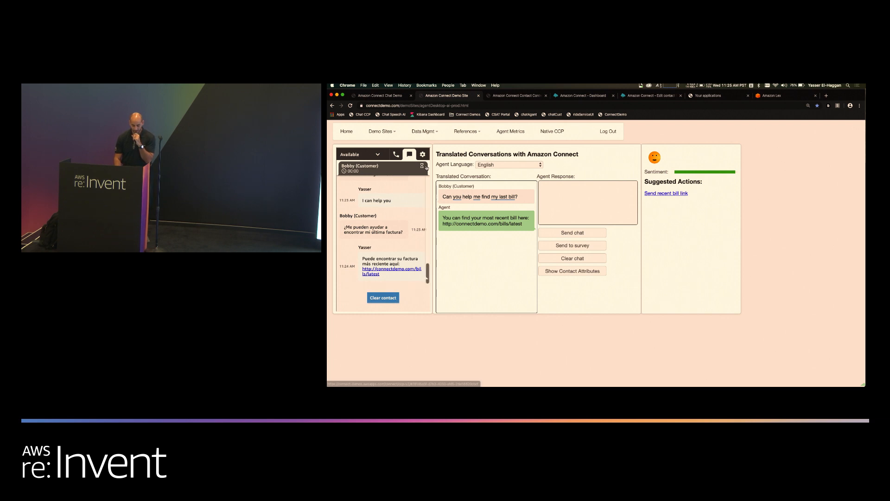
left_click(383, 298)
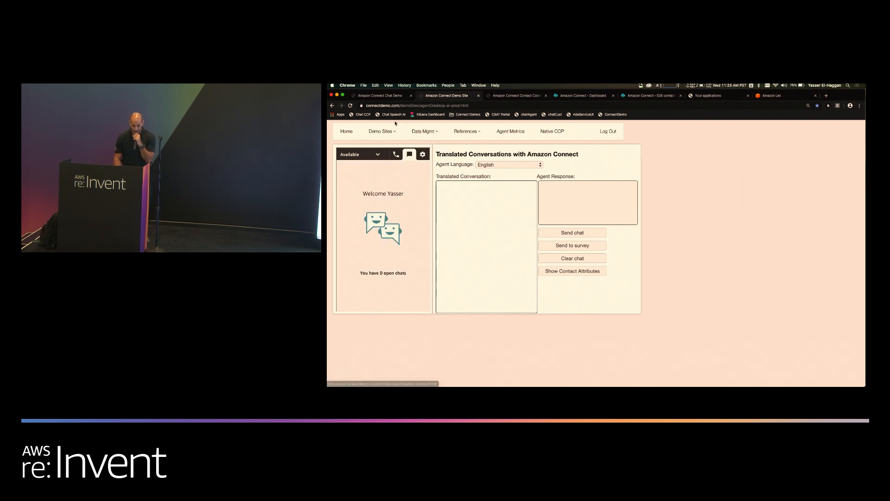
left_click(388, 95)
type("wait!")
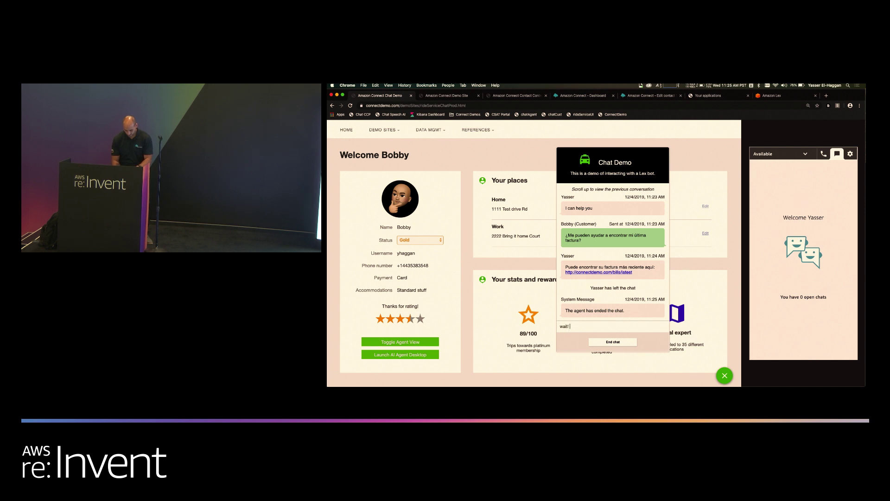
type("I w")
type("!")
- Send Bobby's 'wait! I wasnt done yet!' and accept the reopened chat as Yasser
key("Return")
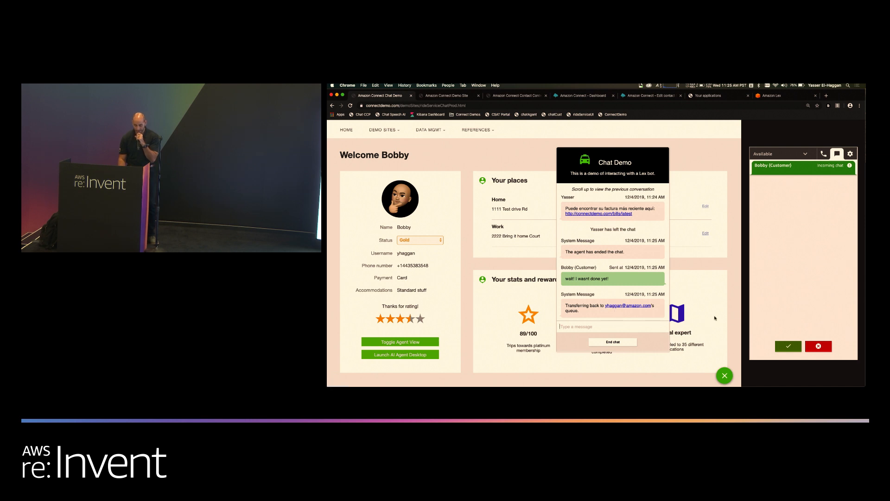
left_click(787, 346)
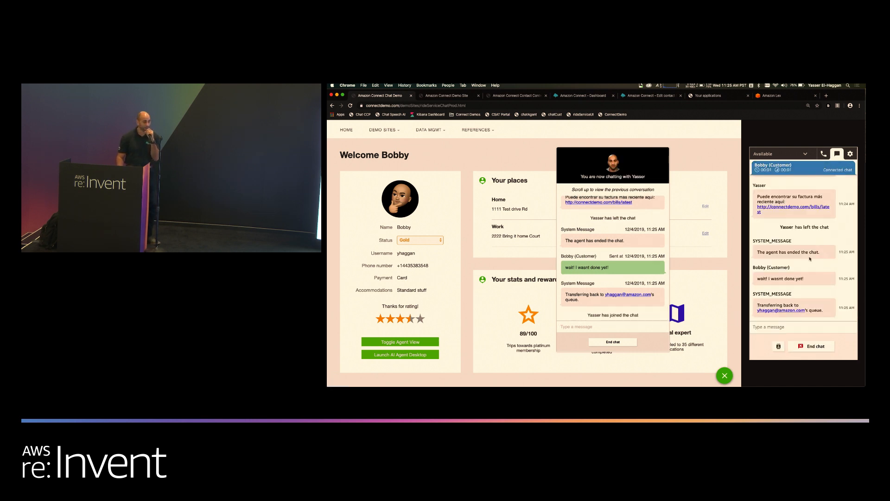
scroll(809, 258, "up", 1)
scroll(810, 259, "up", 5)
scroll(810, 259, "up", 3)
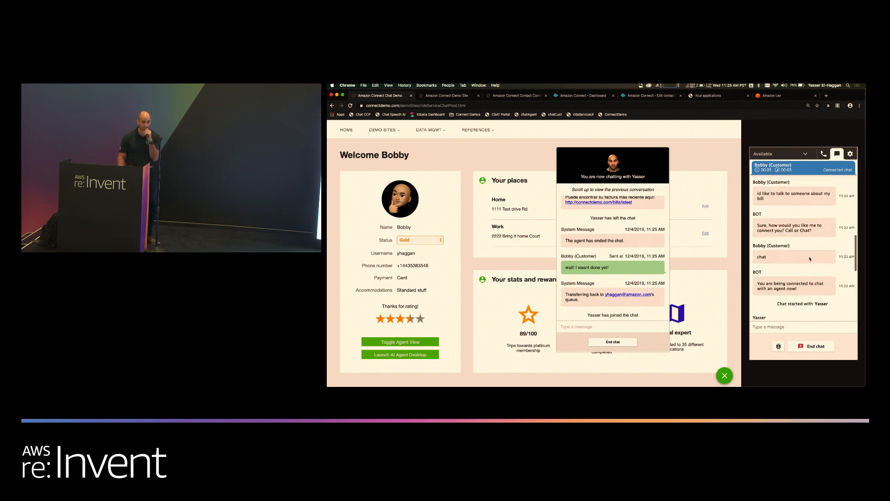
scroll(810, 259, "down", 5)
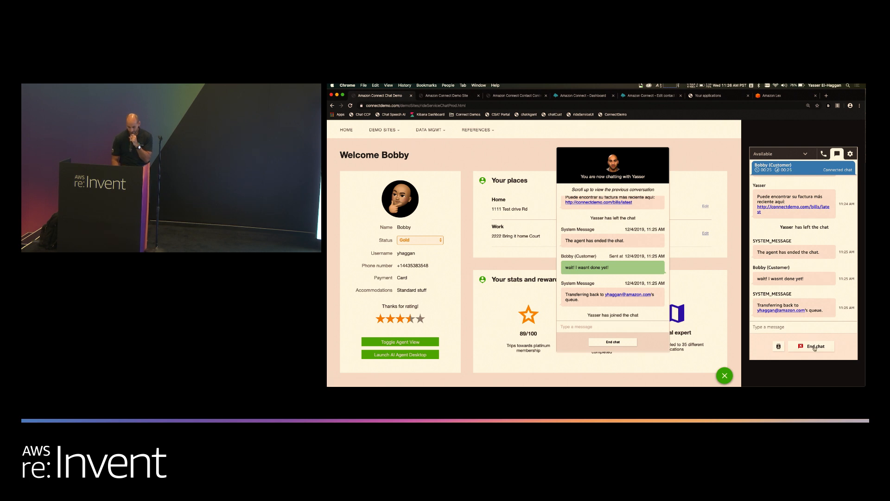
- End the resumed chat and clear the contact, leaving zero open chats
left_click(617, 345)
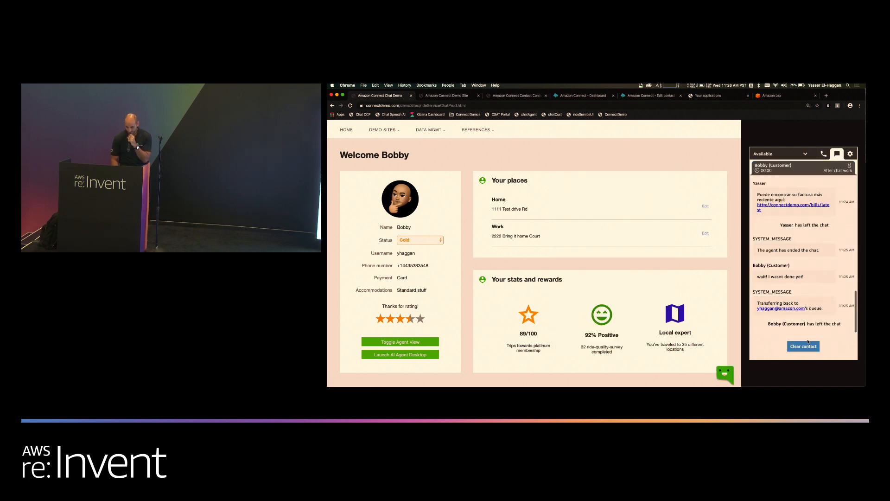
left_click(803, 346)
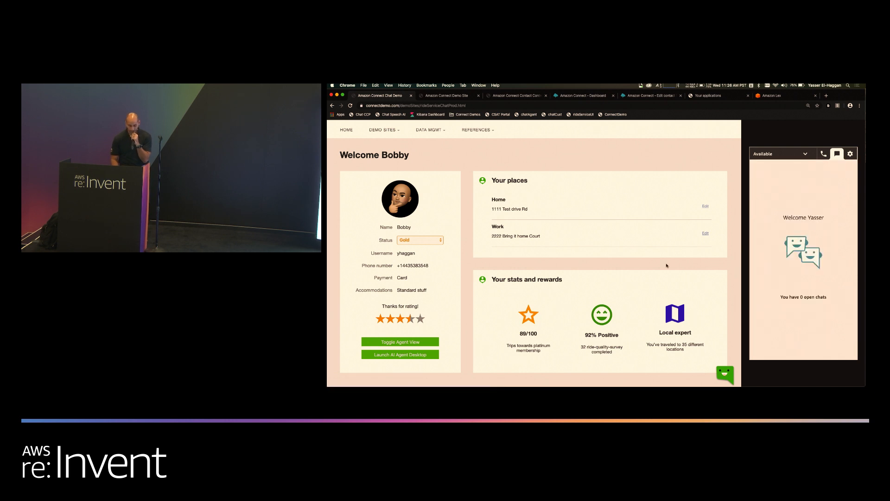